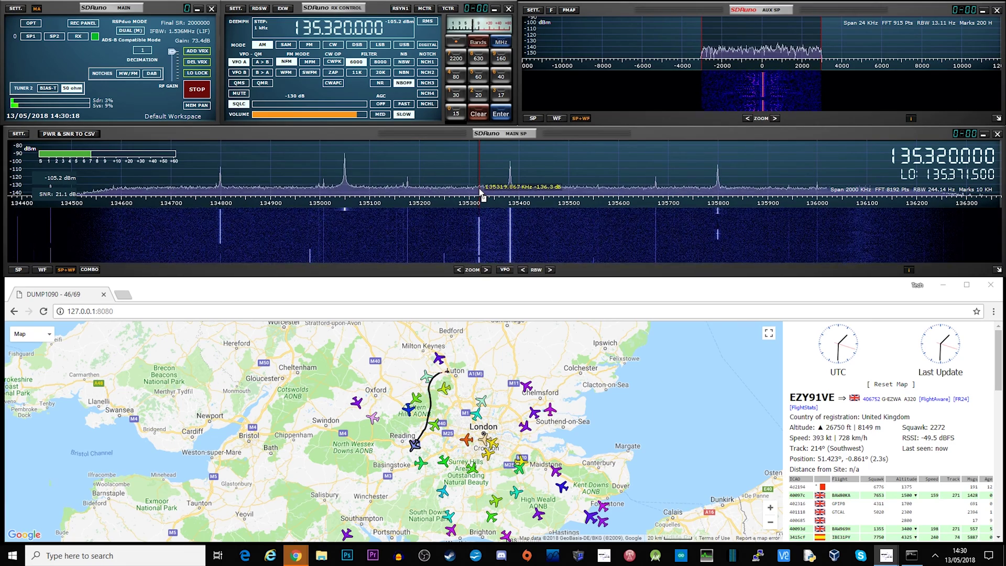
left_click_drag(998, 345, 998, 377)
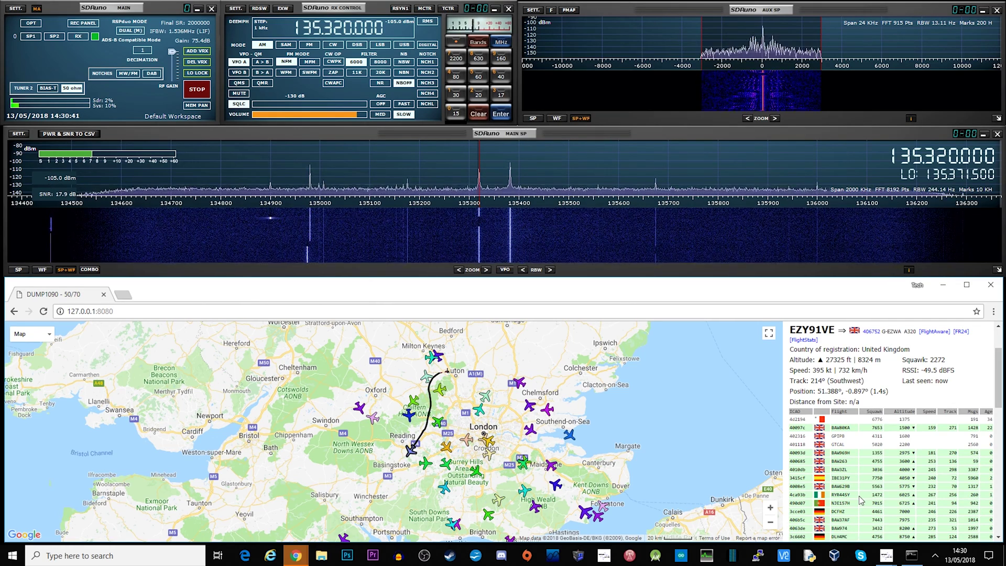
left_click_drag(996, 397, 996, 433)
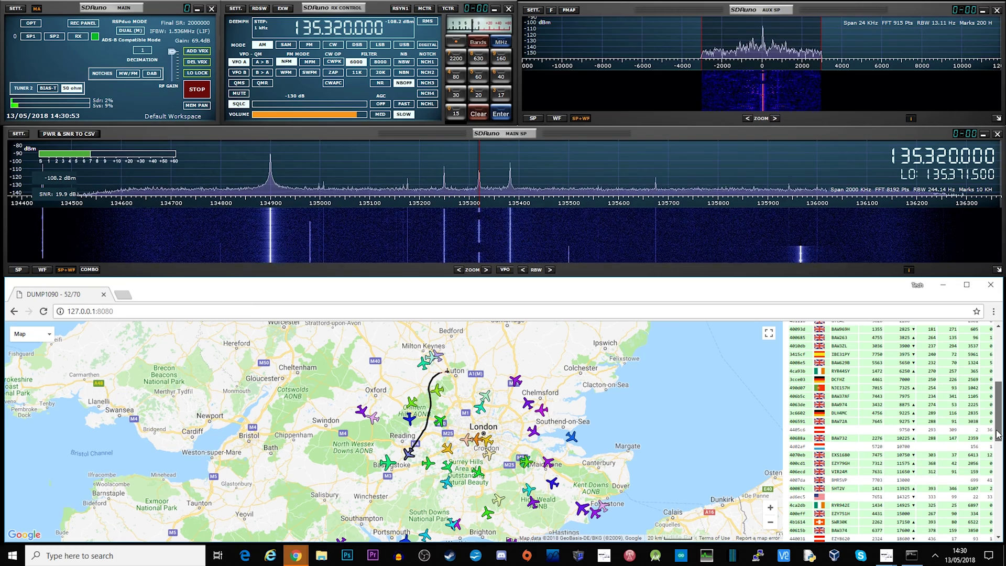
left_click_drag(997, 434, 997, 414)
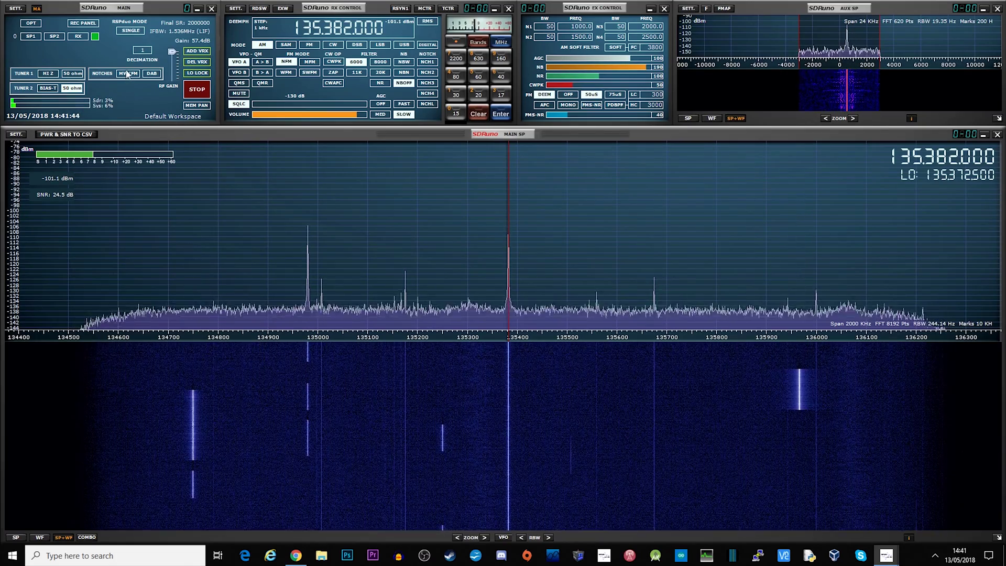
- Set SDRuno's RSPduo tuner mode to DUAL (ADS-B) and open the Windows Start menu
left_click(132, 33)
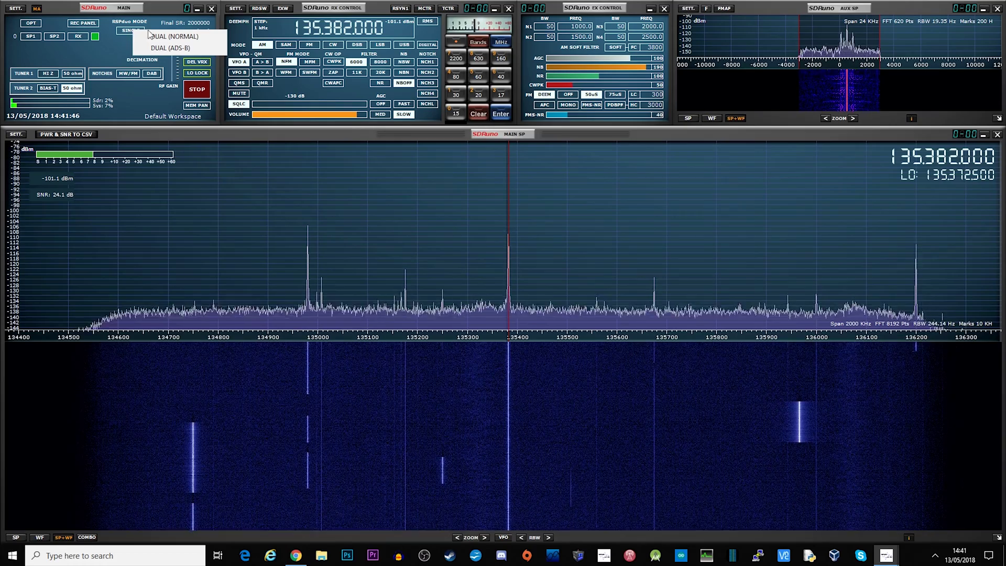
left_click(193, 49)
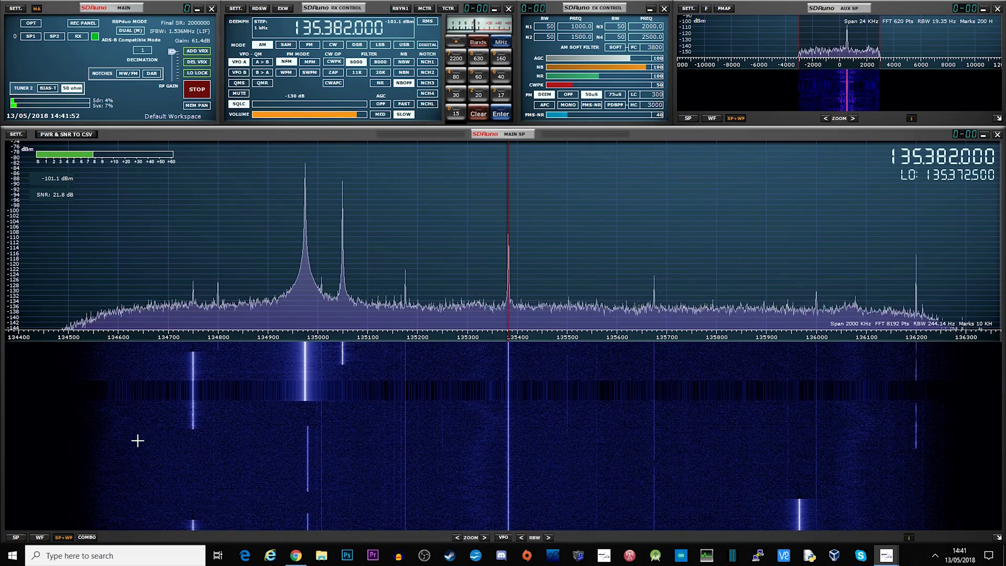
left_click(15, 556)
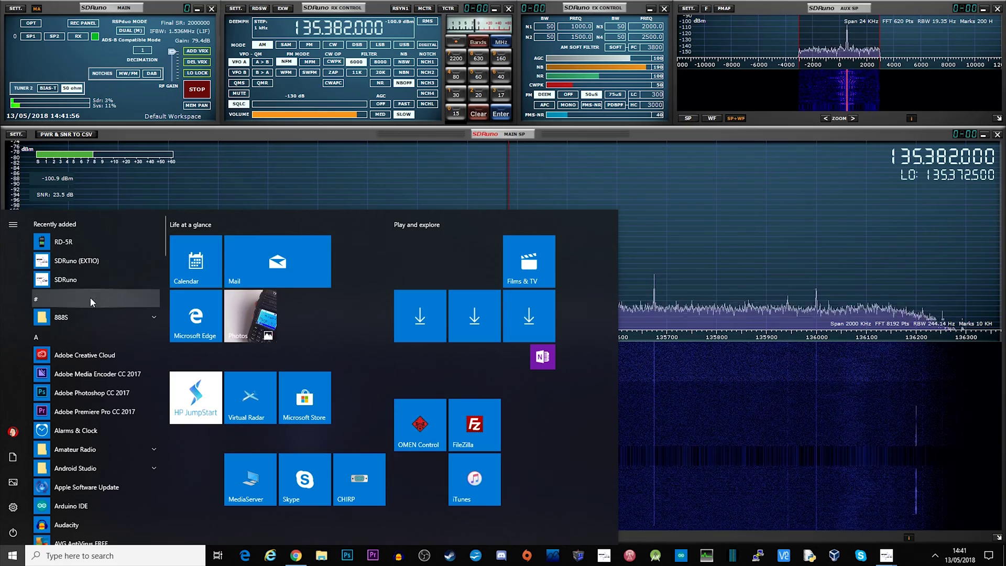
scroll(136, 454, "down", 8)
scroll(133, 455, "down", 4)
scroll(133, 455, "down", 10)
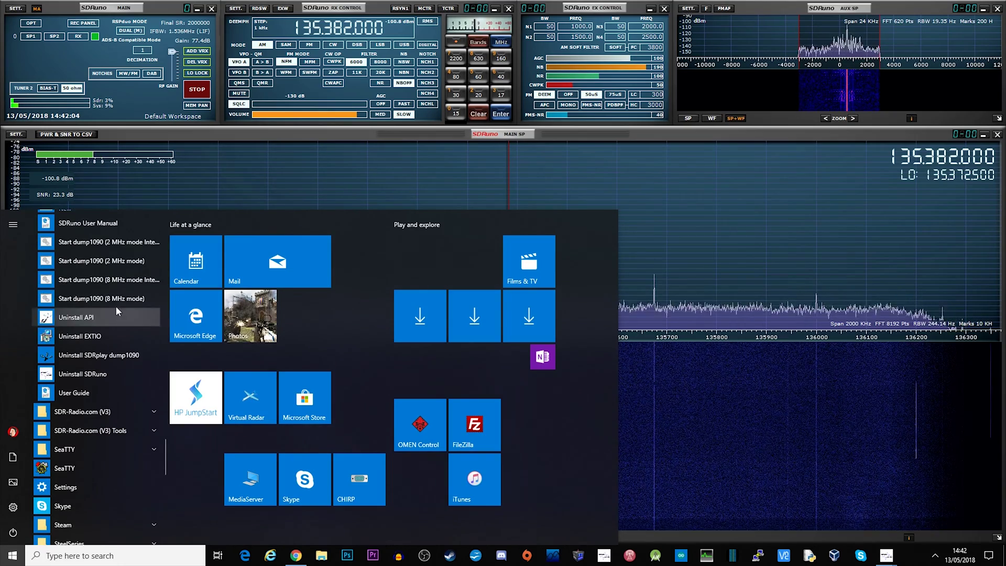
- Launch dump1090 in 8 MHz interactive mode, minimise its console, and shorten SDRuno's MAIN SP panel
left_click(111, 277)
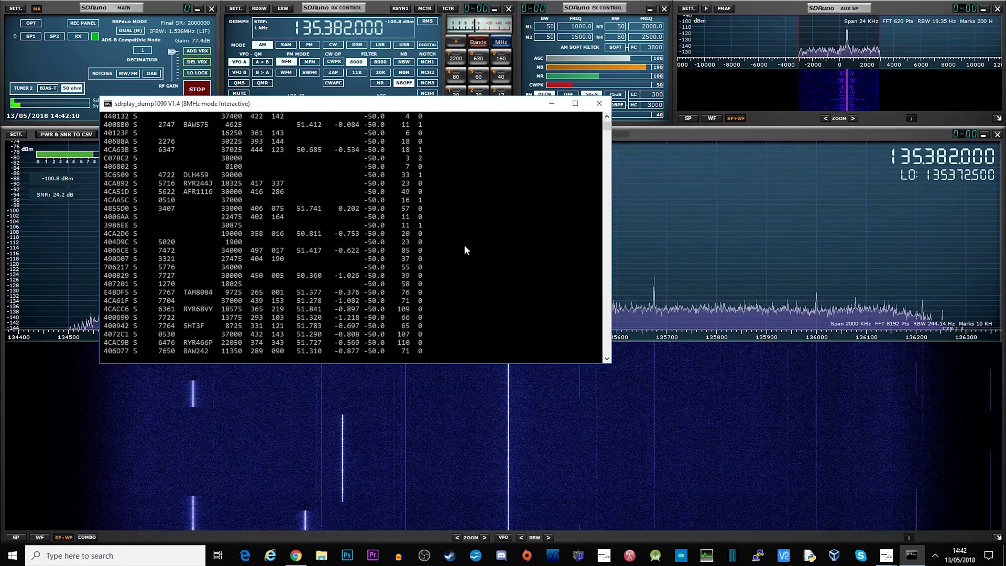
left_click(550, 104)
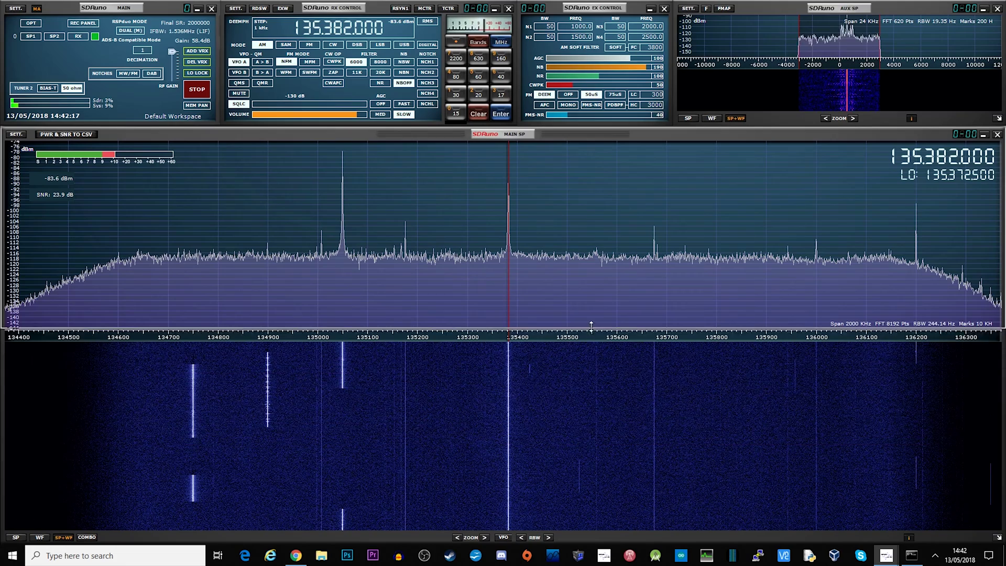
left_click_drag(591, 545, 591, 257)
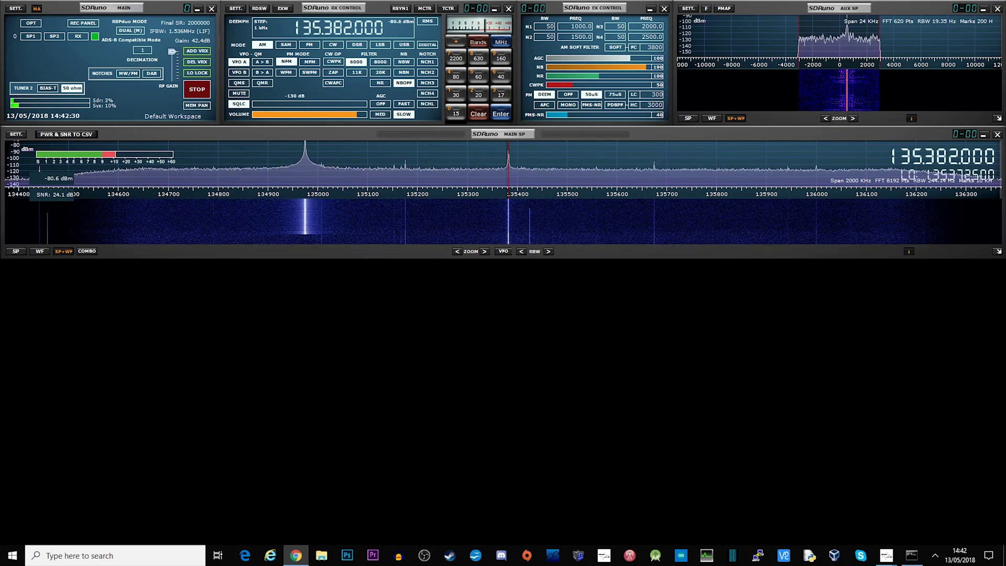
- Bring up the Chrome dump1090 map and pan it over southern England's tracked aircraft
key("alt+Tab")
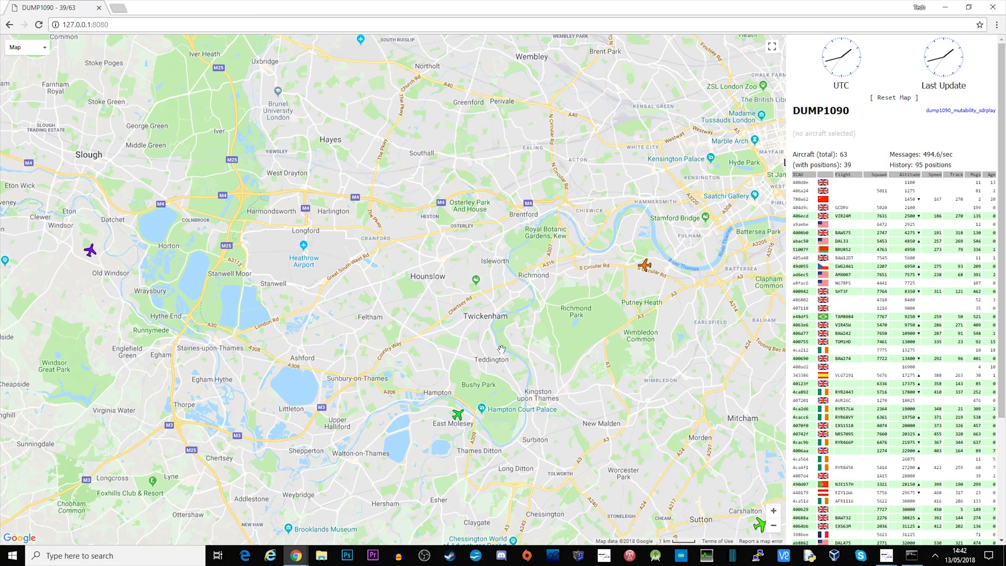
scroll(398, 360, "up", 1)
scroll(398, 359, "up", 1)
scroll(398, 360, "down", 2)
scroll(398, 360, "down", 1)
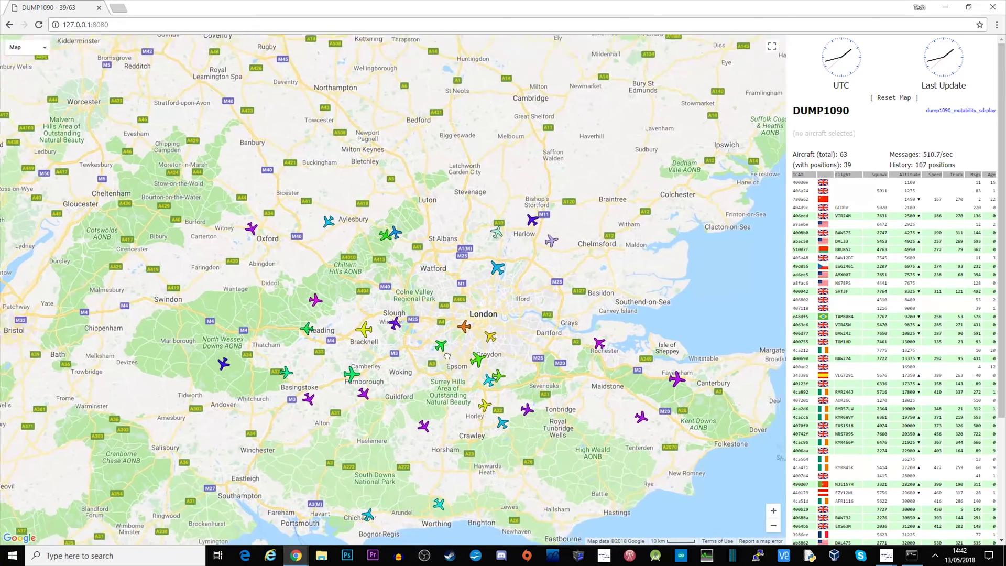
left_click_drag(464, 392, 475, 301)
scroll(476, 301, "down", 1)
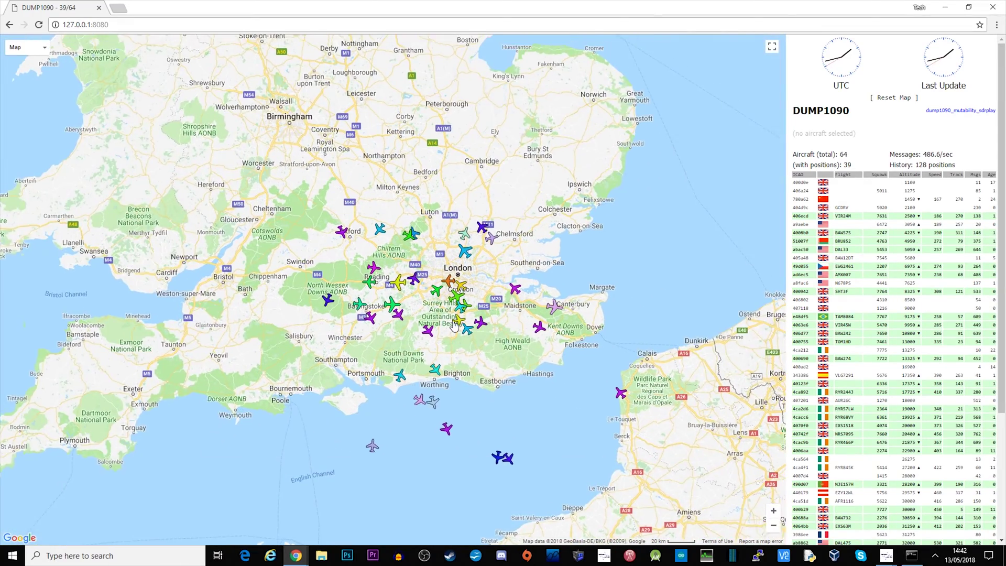
left_click_drag(613, 300, 640, 309)
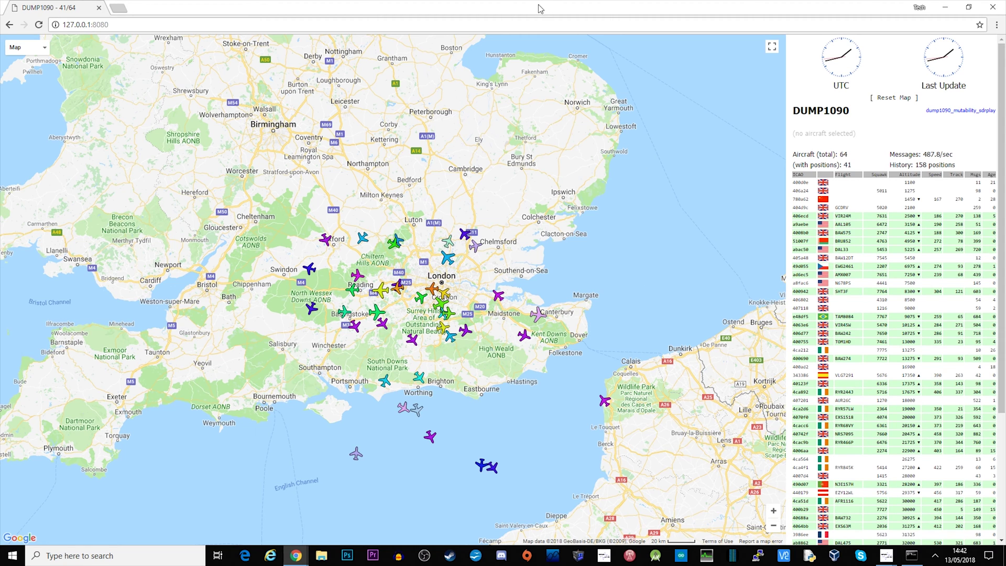
- Resize the browser to full screen width and slightly taller, beneath SDRuno's spectrum strip
double_click(882, 6)
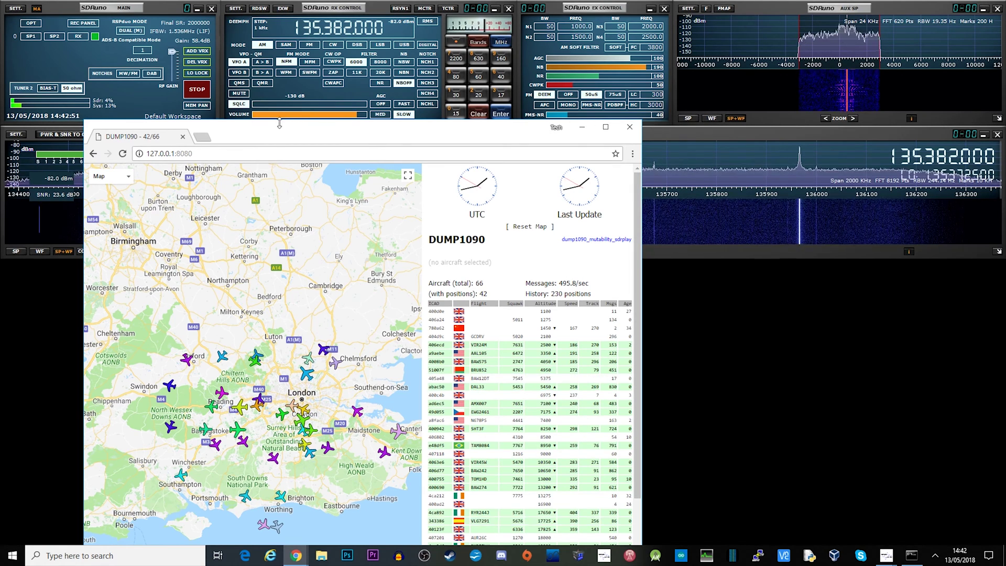
mouse_move(263, 120)
left_mouse_down()
mouse_move(262, 262)
mouse_move(306, 116)
mouse_move(307, 232)
left_mouse_up()
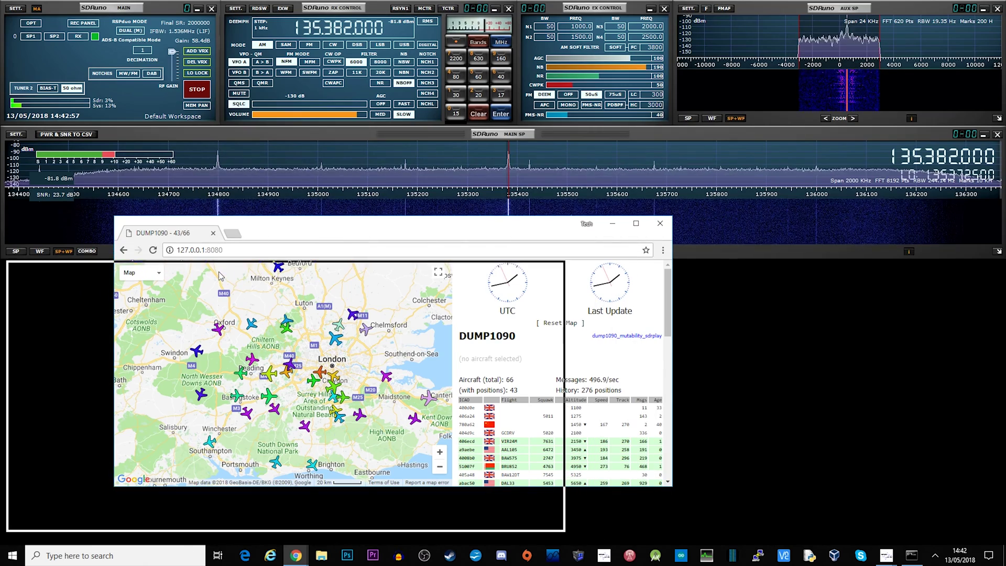
left_click_drag(216, 270, 216, 270)
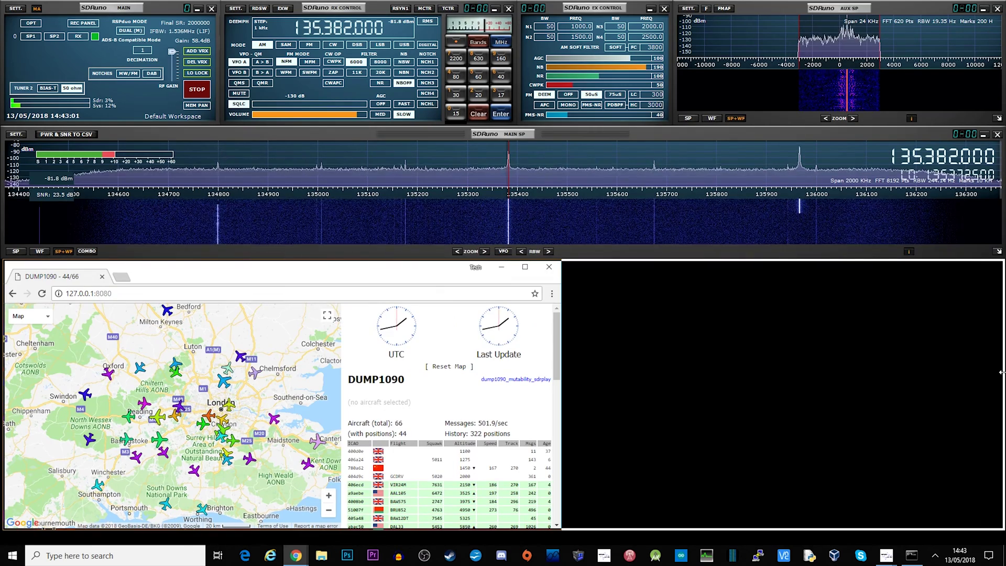
left_click_drag(561, 372, 1000, 371)
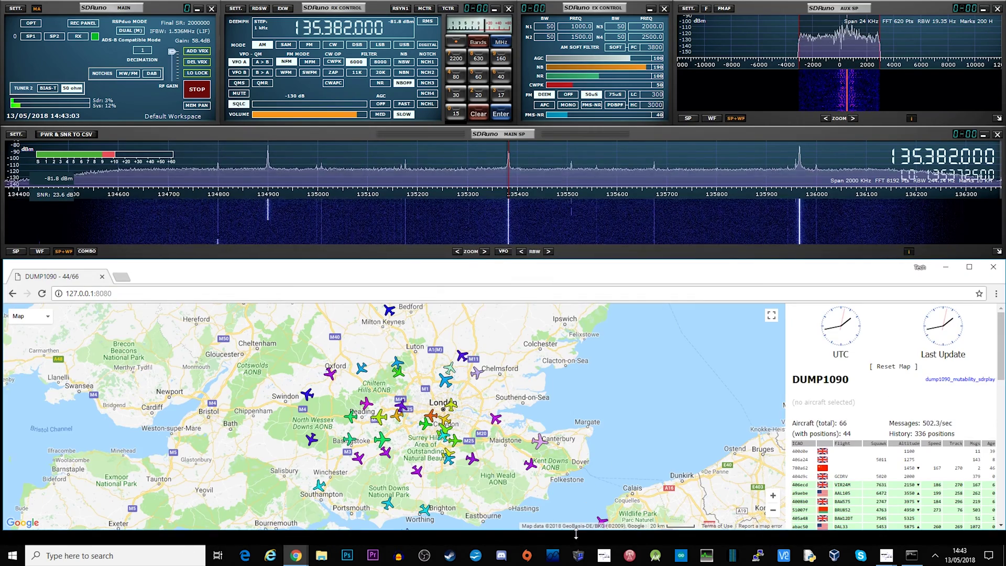
left_click_drag(576, 537, 576, 545)
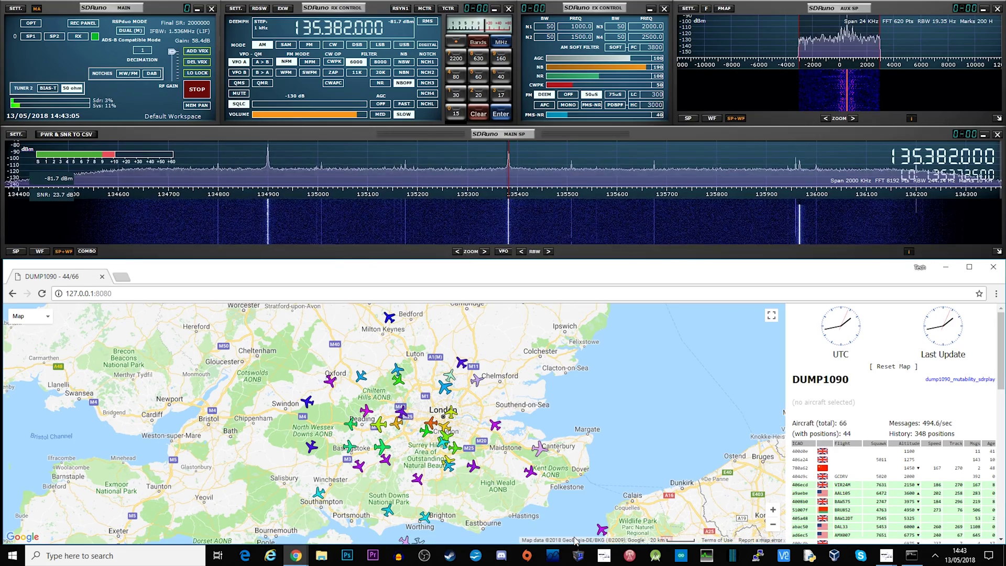
scroll(428, 430, "up", 1)
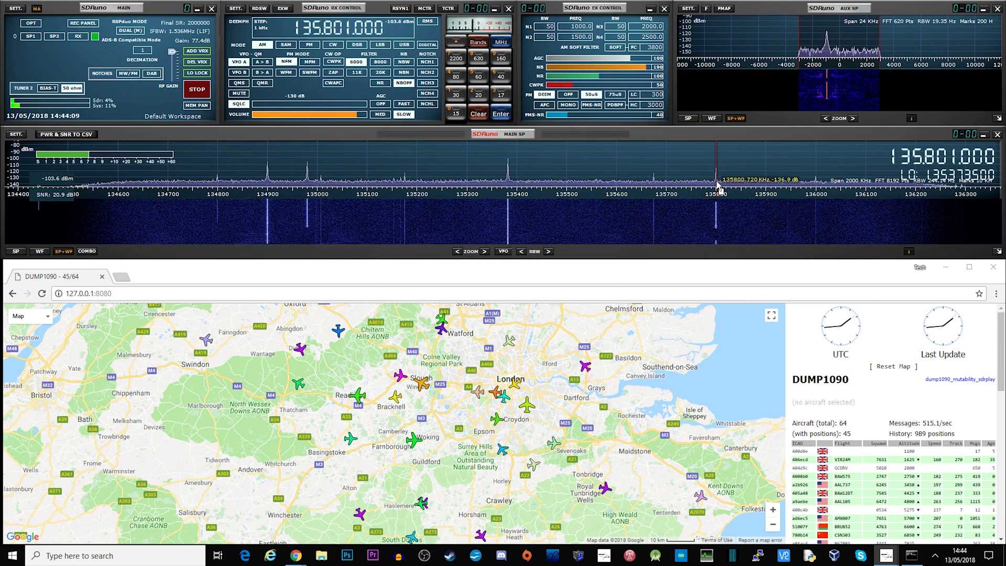
scroll(349, 32, "down", 1)
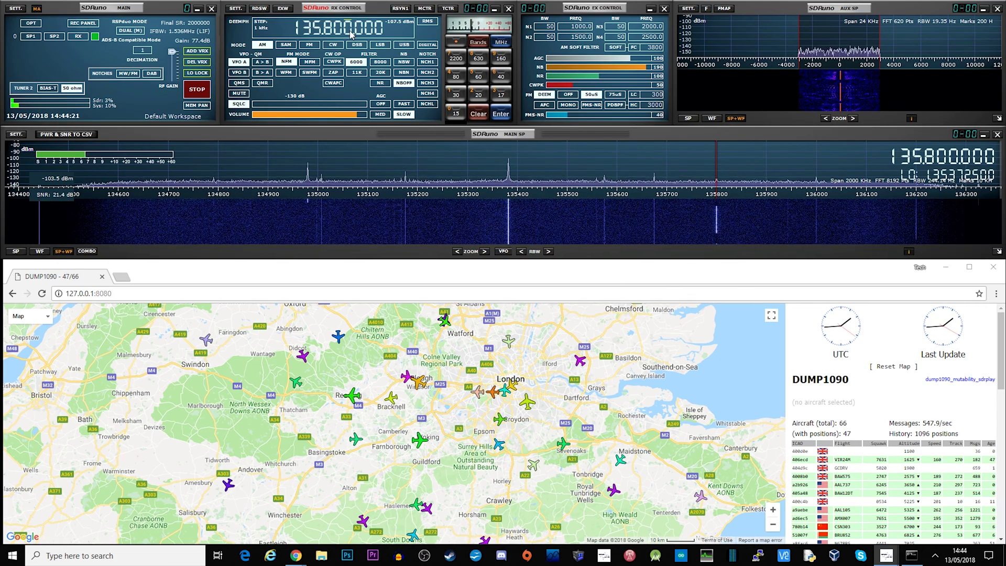
- Select aircraft AMX007 near Croydon on the dump1090 map to show its details
left_click(528, 405)
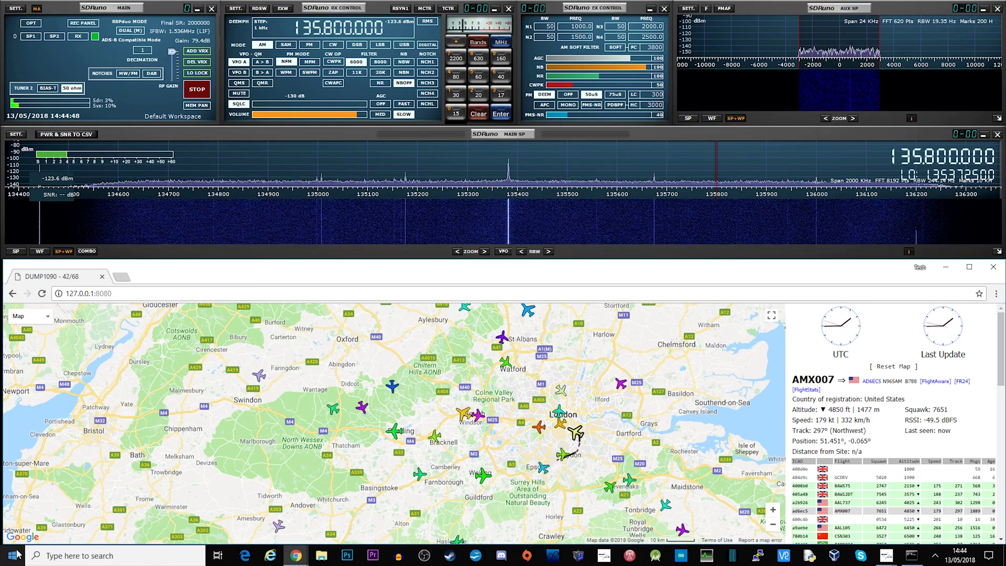
- Search the taskbar for 'vir' and launch Virtual Radar from the results
left_click(78, 555)
type("vir")
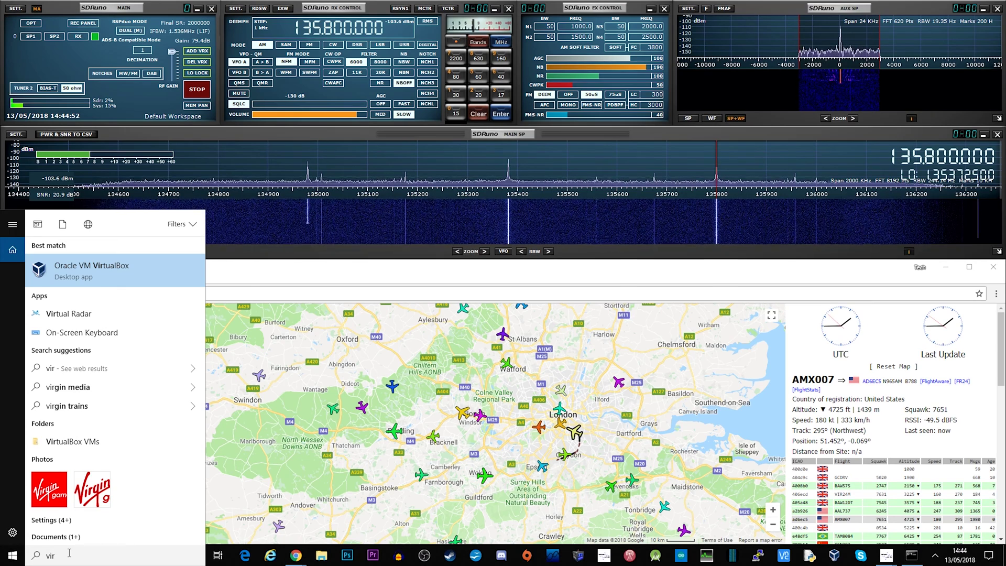
key("Down")
key("Return")
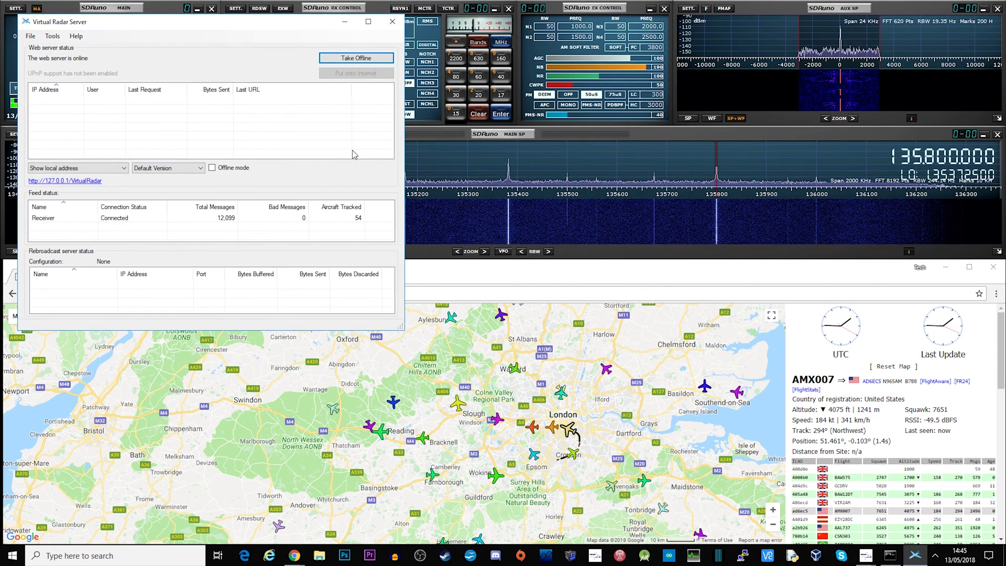
left_click(85, 181)
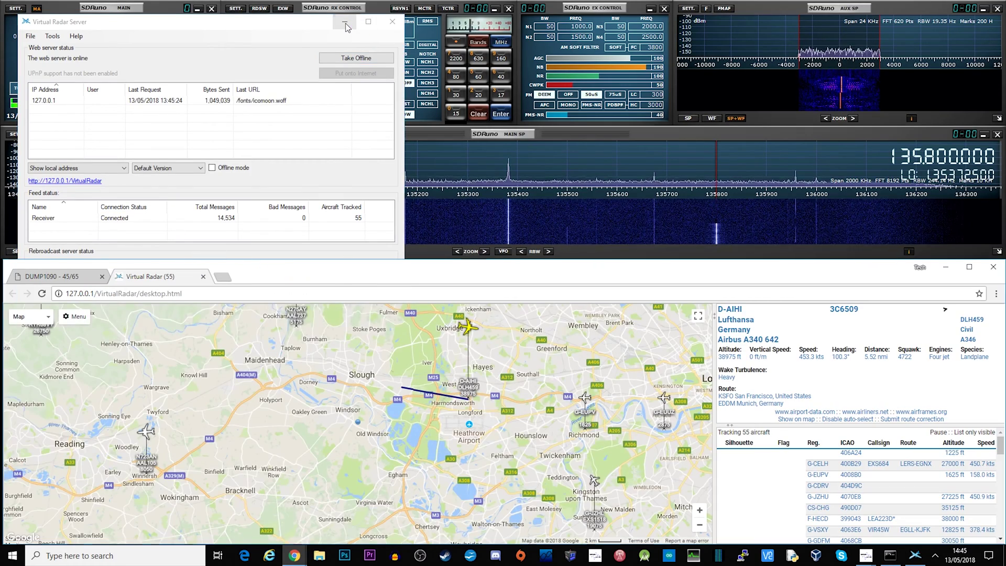
left_click(345, 23)
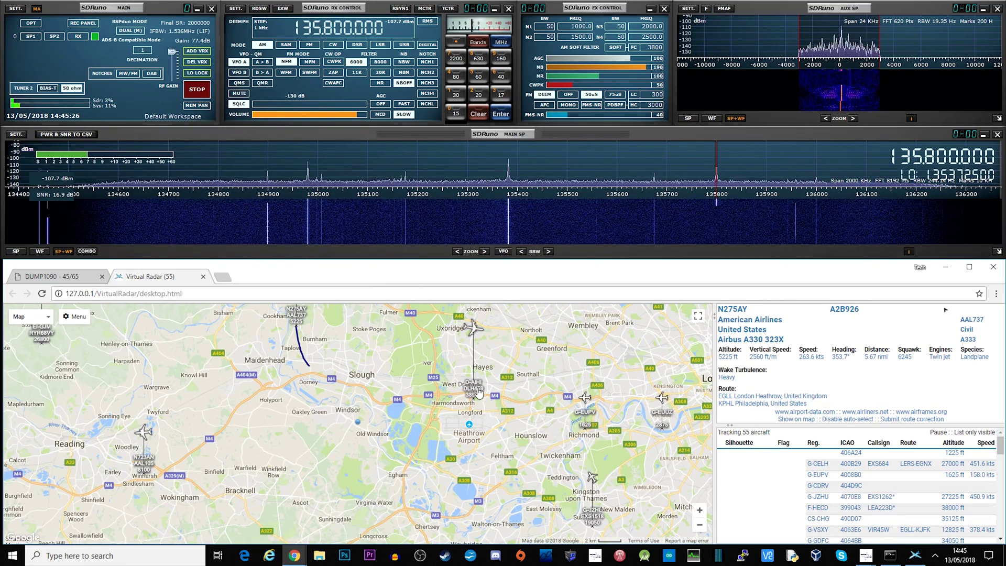
scroll(469, 425, "down", 2)
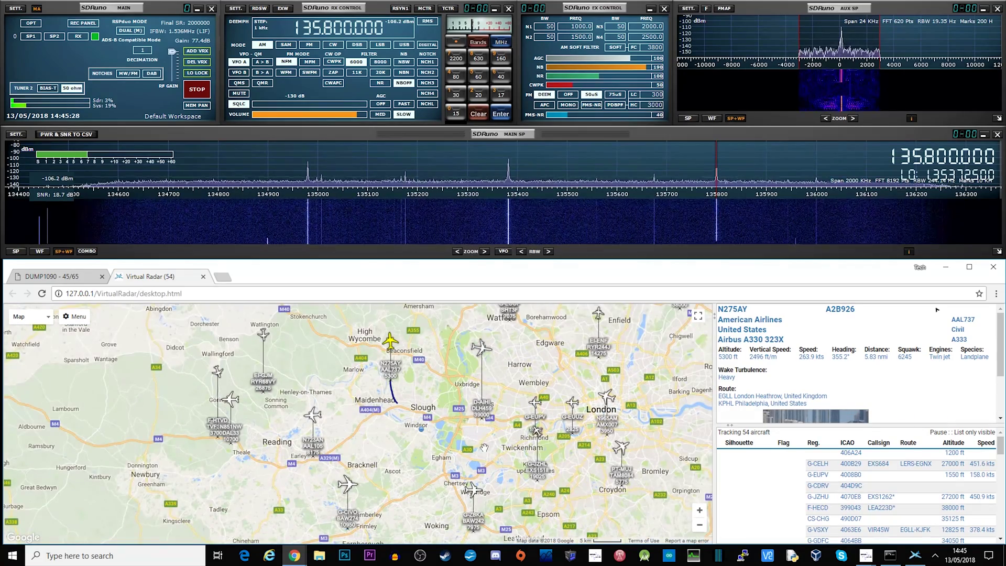
scroll(465, 424, "down", 1)
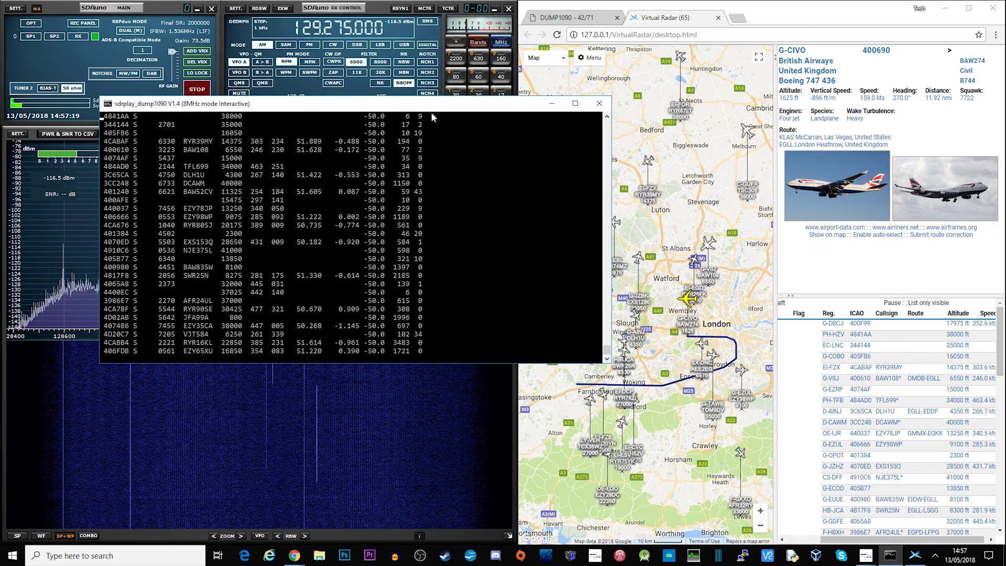
- Move the dump1090 console aside, then terminate its batch job with Ctrl+C and confirmation
left_click_drag(482, 105, 616, 149)
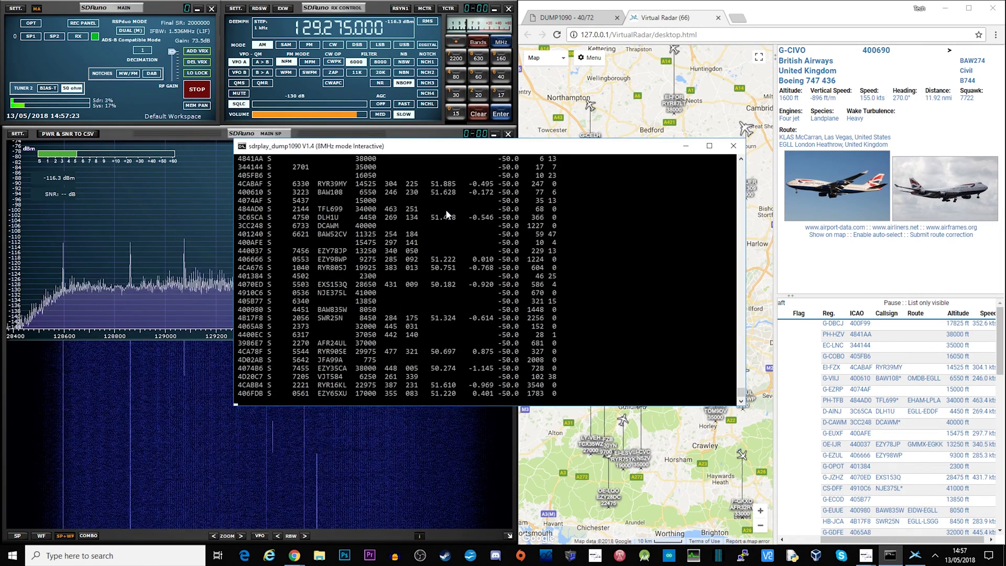
key("ctrl+c")
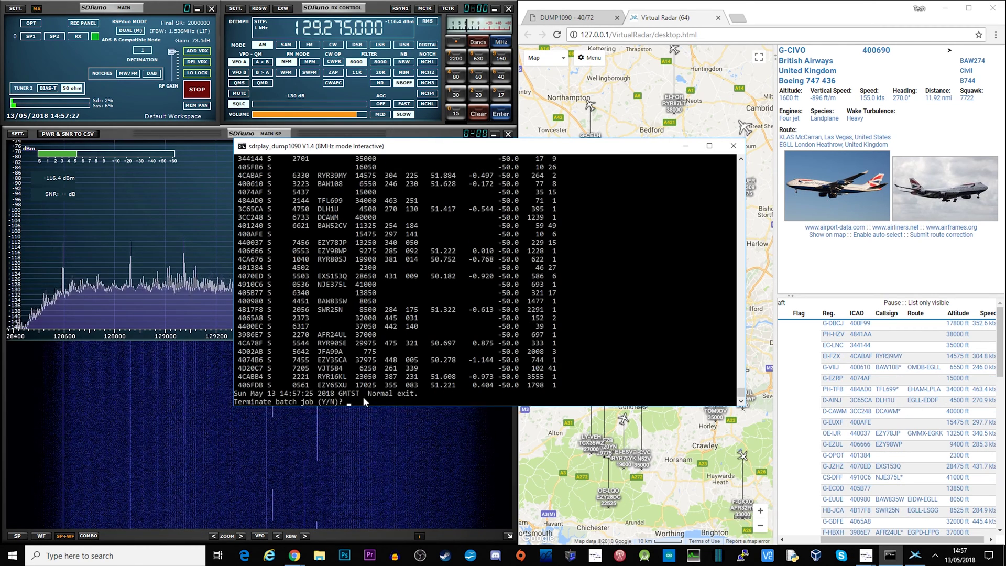
type("y")
key("Return")
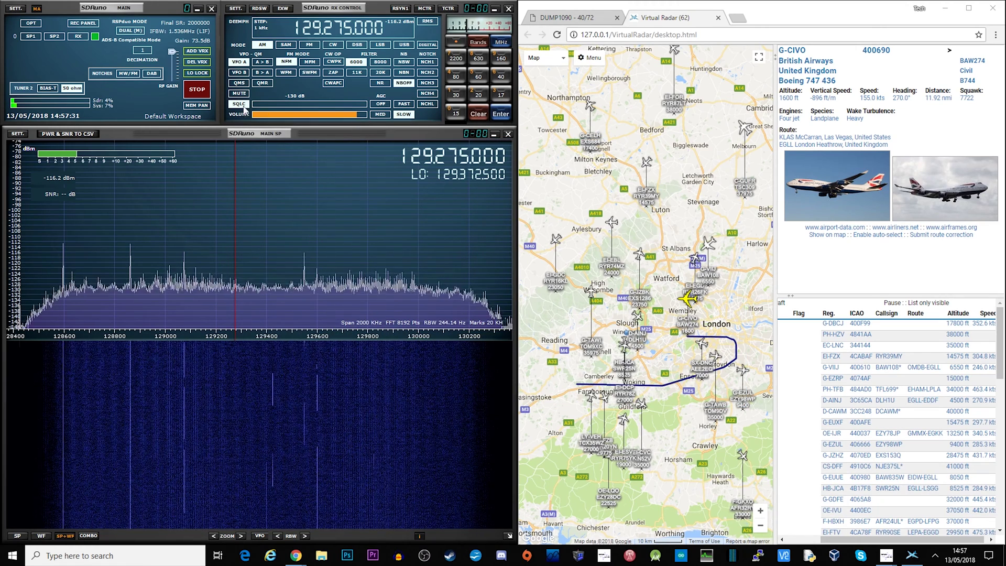
- Stop SDRuno and close its main panel, then maximise the Virtual Radar browser map
left_click(197, 90)
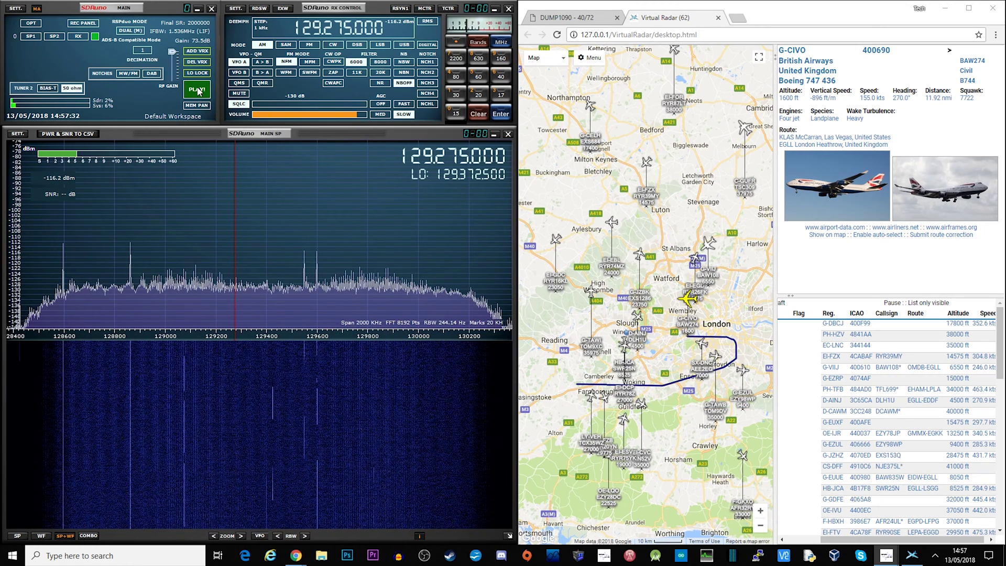
left_click(213, 11)
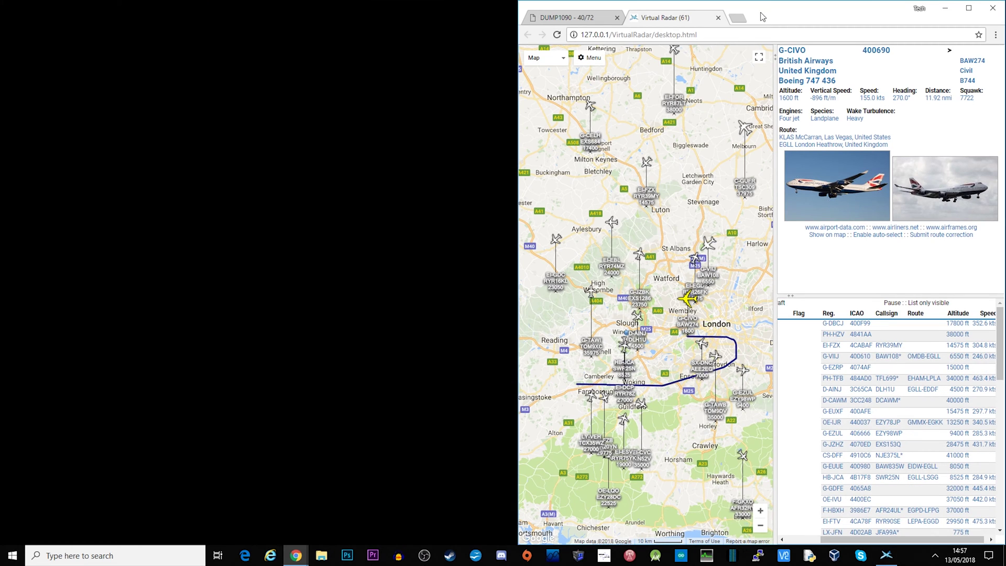
double_click(763, 14)
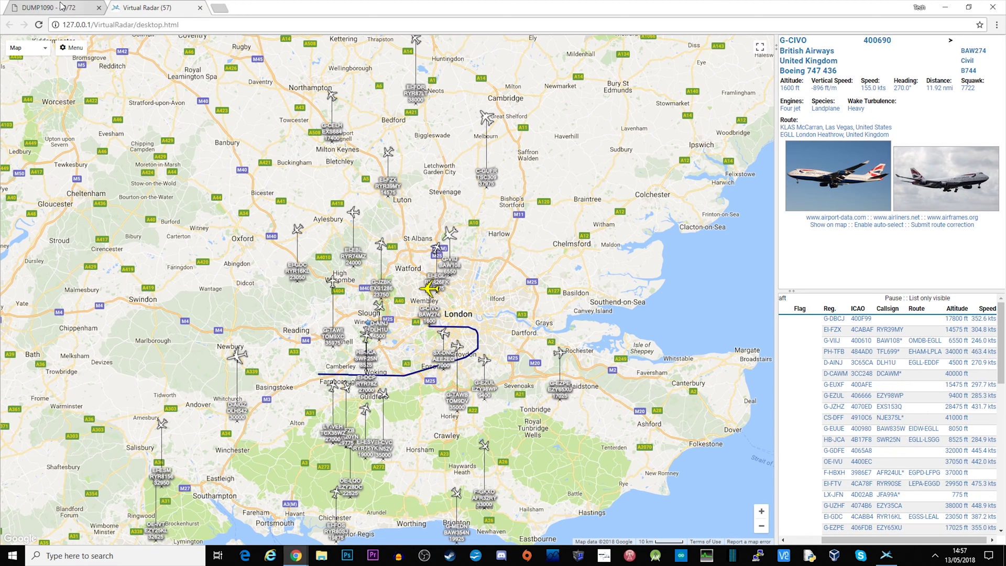
- Restore the Virtual Radar Server status window from its taskbar icon
left_click(886, 555)
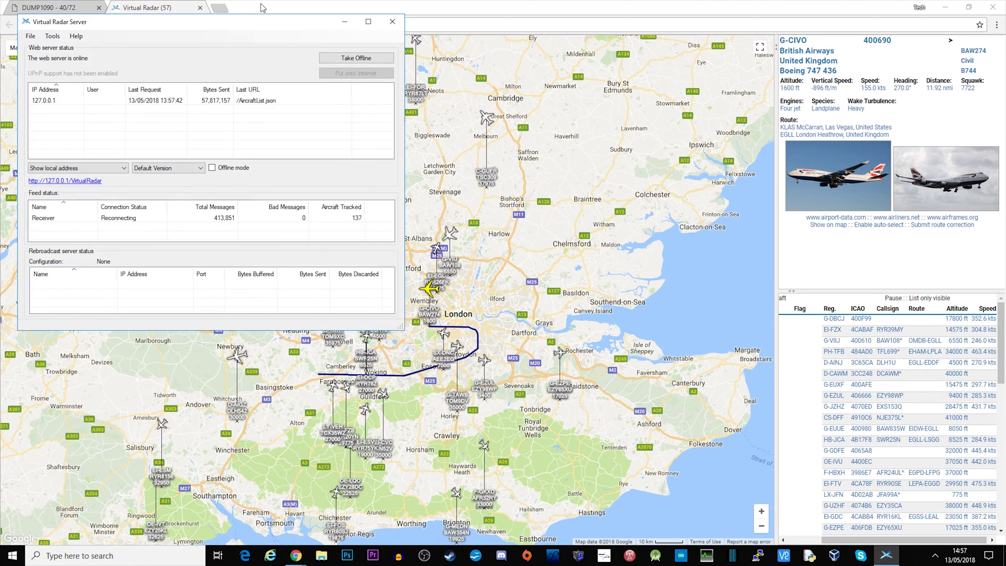